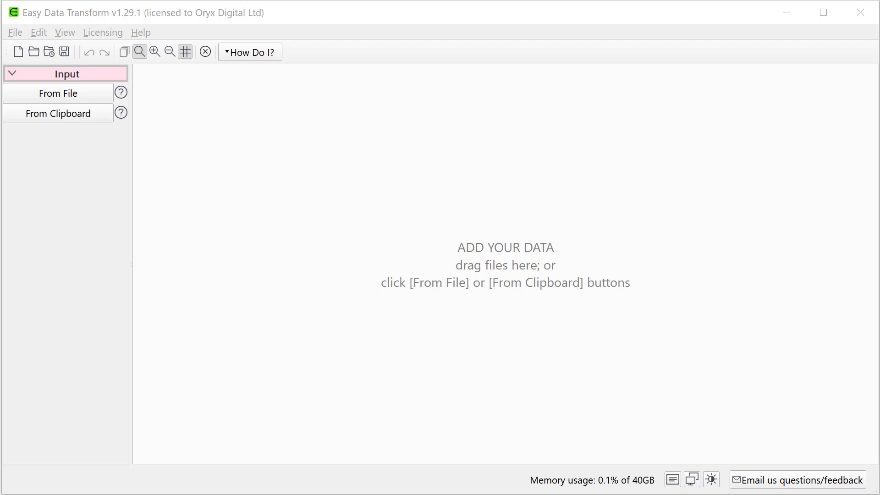
Step: Import place-cards-search.csv as the input data and hide its import options
{"action": "left_click_drag", "start_coordinate": [5, 320], "coordinate": [453, 320]}
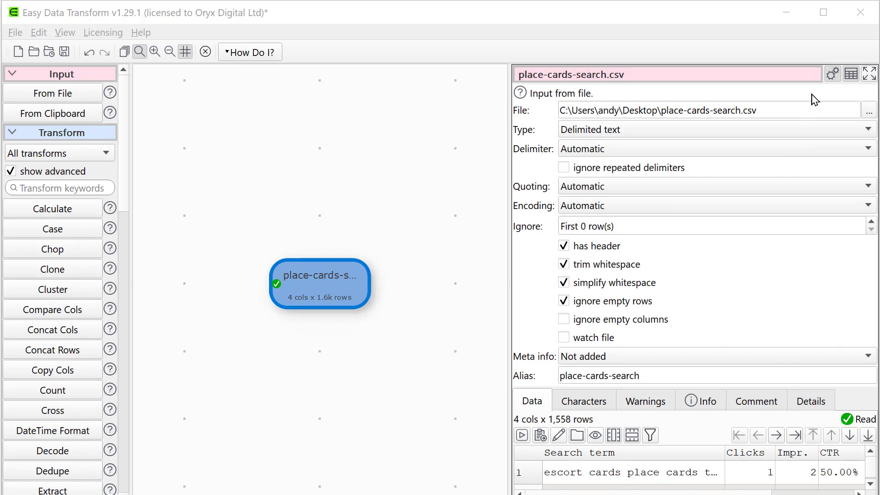
{"action": "left_click", "coordinate": [832, 76]}
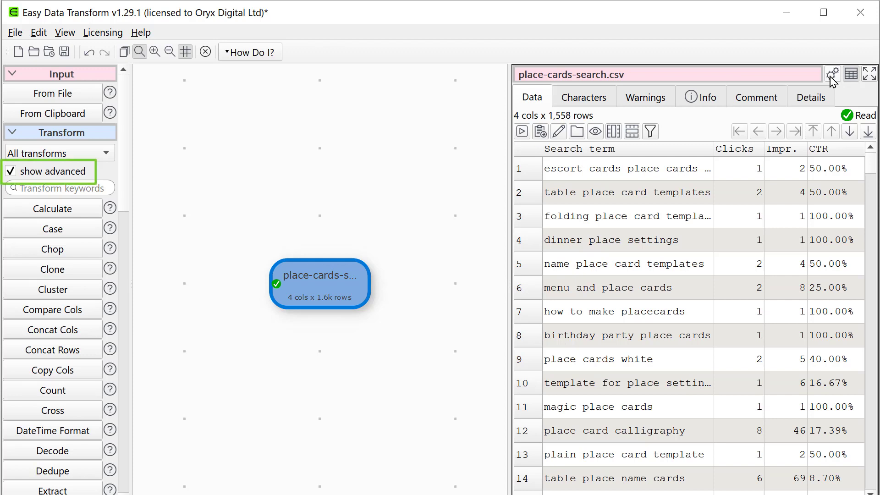
{"action": "left_click", "coordinate": [832, 80]}
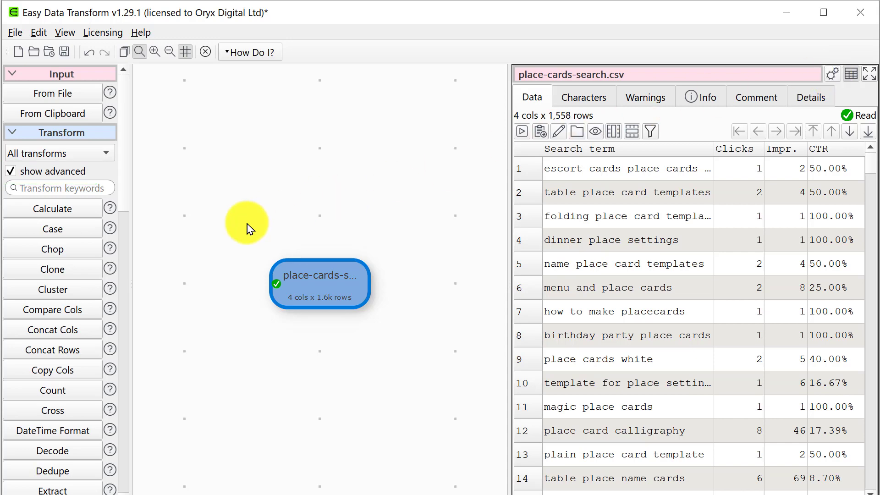
Step: Add a Cluster transform to the imported data and set its column to Search term
{"action": "left_click", "coordinate": [71, 290]}
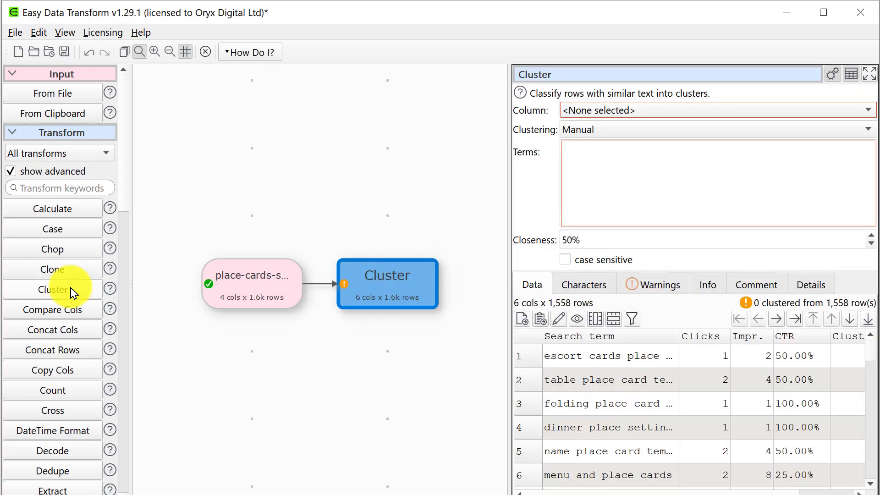
{"action": "left_click", "coordinate": [573, 114]}
{"action": "left_click", "coordinate": [590, 140]}
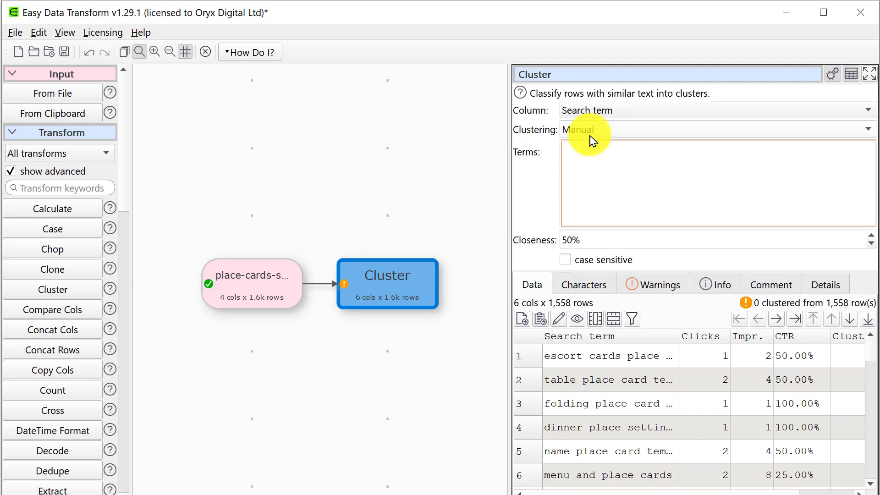
Step: Enter "place cards" and "setting cards" as the manual clustering terms, one per line
{"action": "left_click", "coordinate": [591, 147]}
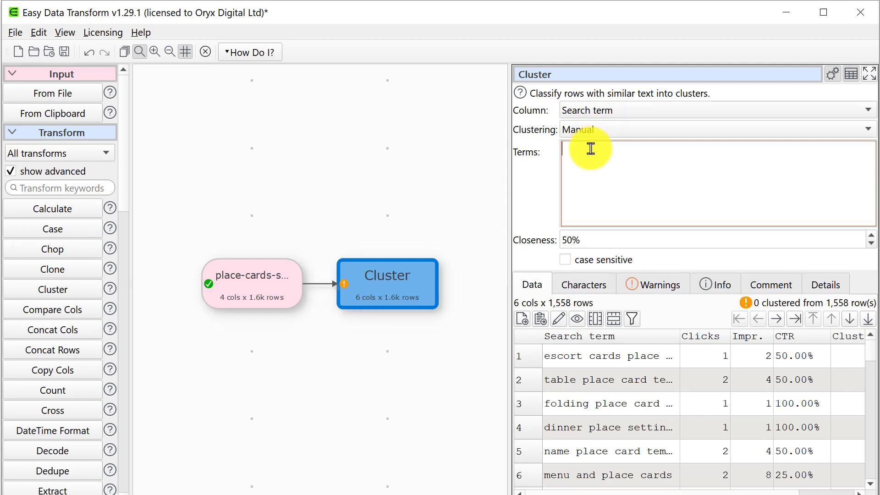
{"action": "type", "text": "place"}
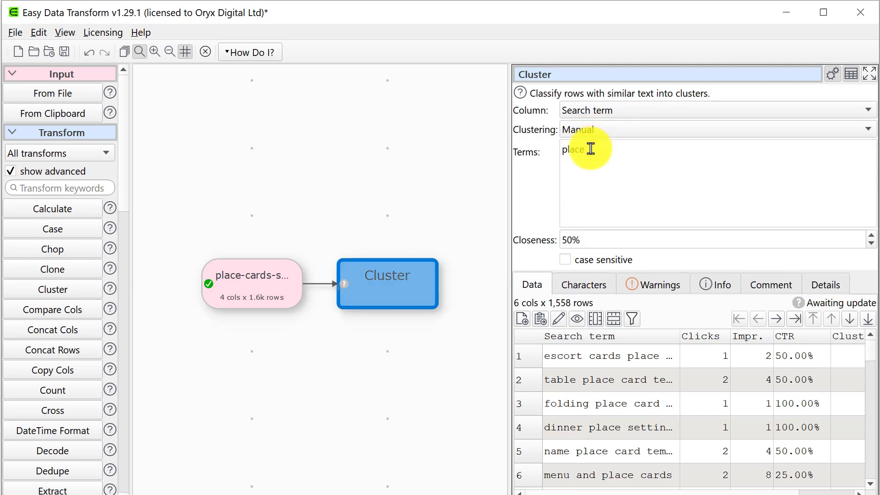
{"action": "type", "text": " cards "}
{"action": "type", "text": "setting c"}
{"action": "type", "text": "ards"}
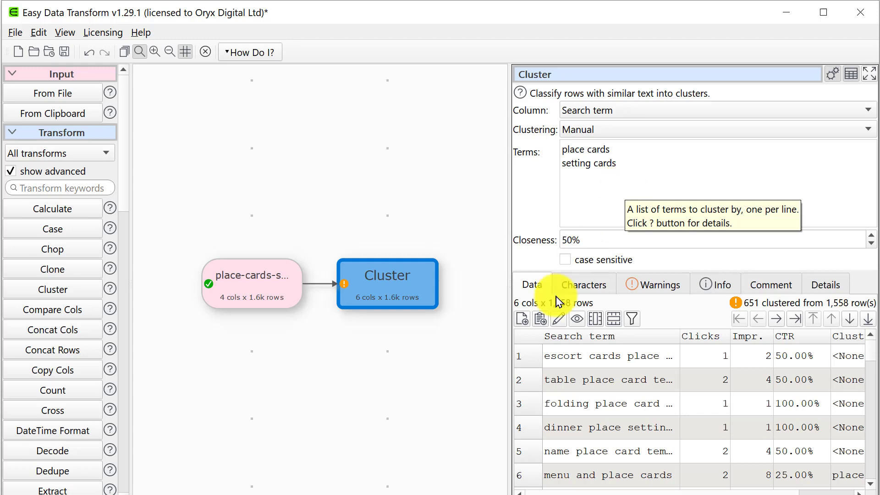
Step: Widen the Cluster details and examine the clustered rows and the list of values not clustered
{"action": "left_click_drag", "start_coordinate": [511, 339], "coordinate": [303, 344]}
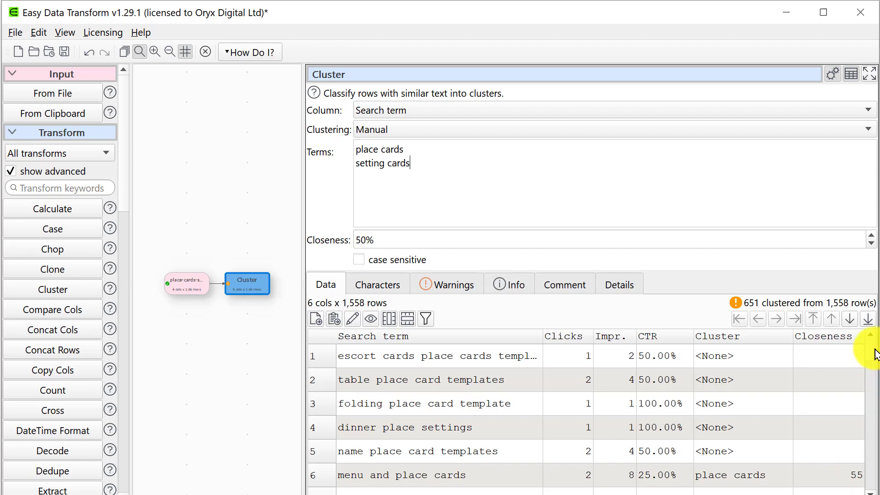
{"action": "left_click_drag", "start_coordinate": [874, 350], "coordinate": [874, 351]}
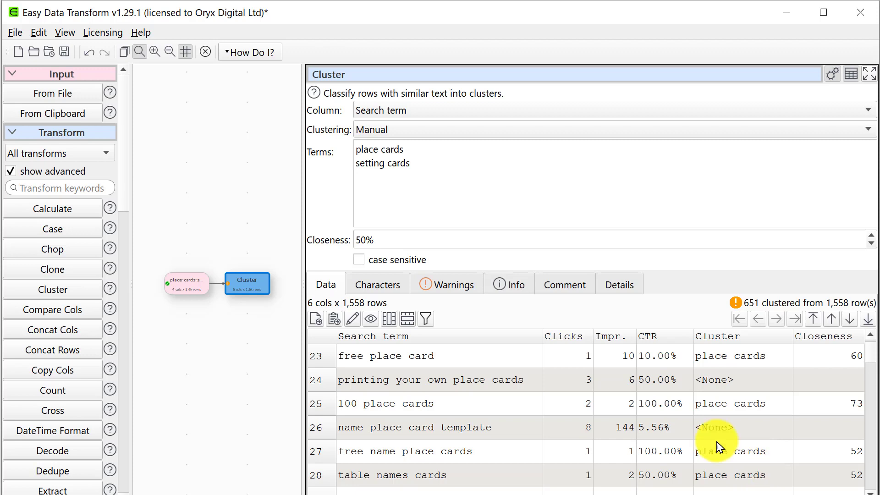
{"action": "left_click", "coordinate": [466, 289]}
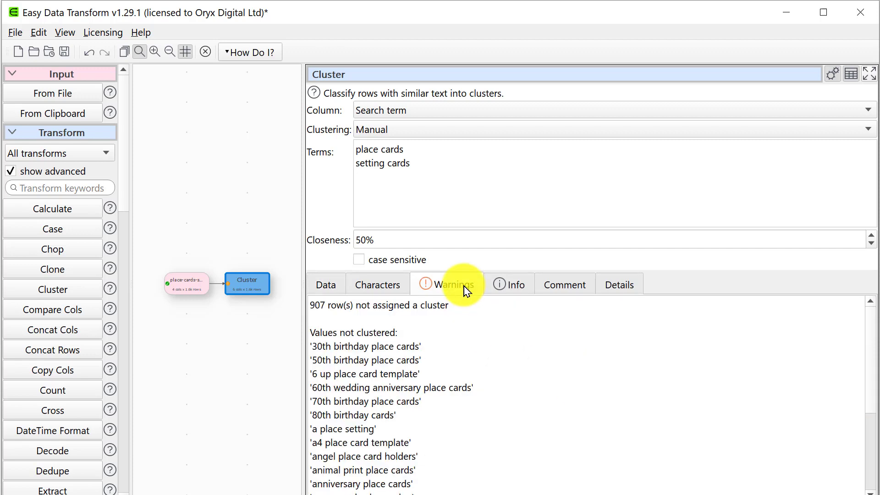
Step: Add "birthday place cards" and "avery place cards" to the clustering terms and check the count per term
{"action": "left_click_drag", "start_coordinate": [418, 347], "coordinate": [336, 346]}
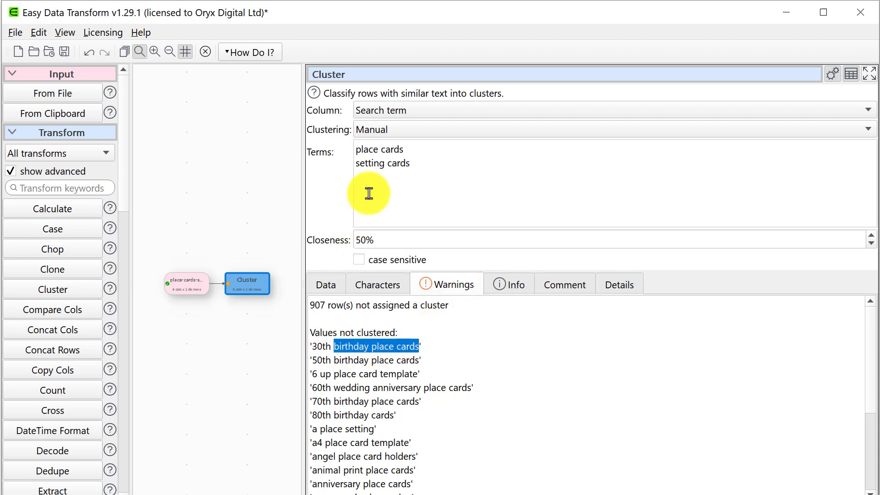
{"action": "left_click", "coordinate": [455, 159]}
{"action": "key", "text": "Return"}
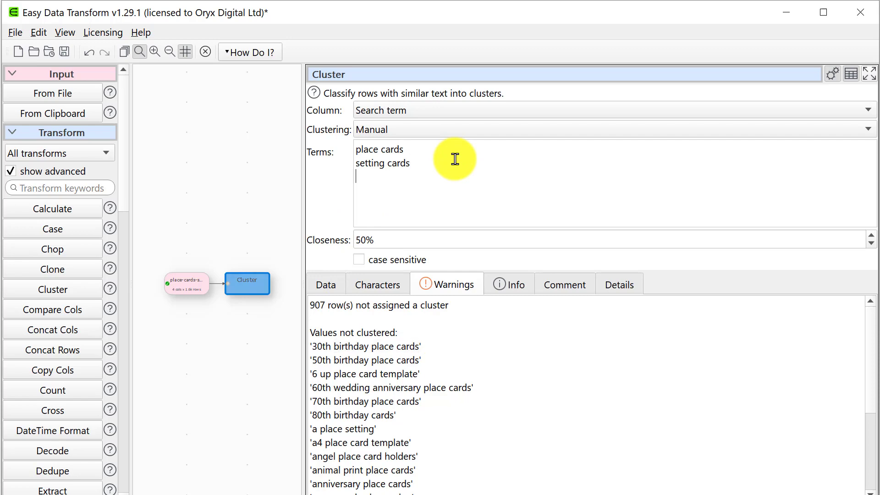
{"action": "type", "text": "birthday place cards"}
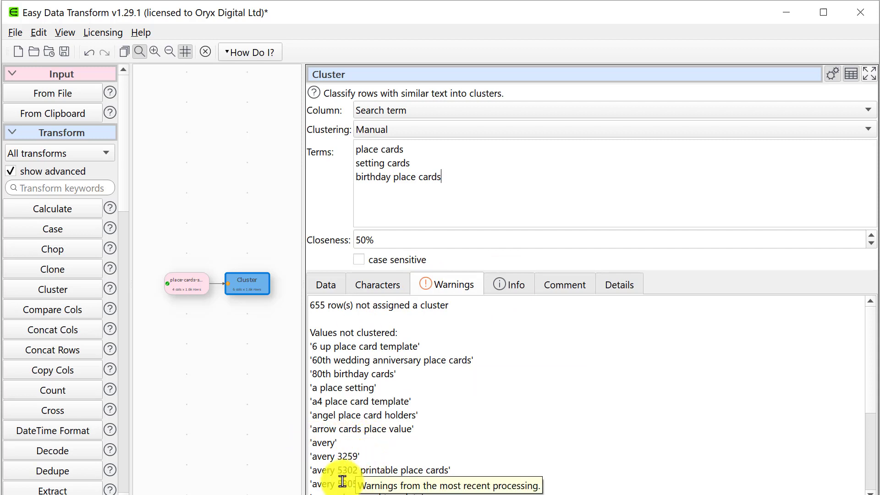
{"action": "key", "text": "Return"}
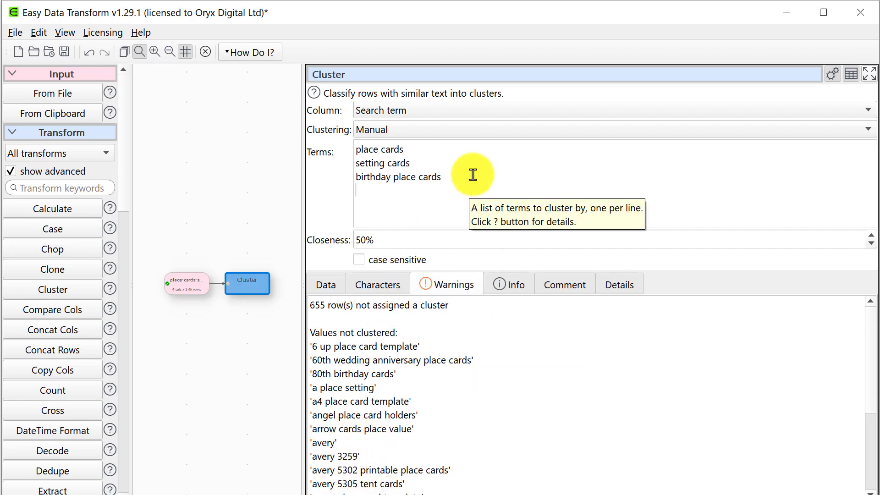
{"action": "type", "text": "avery"}
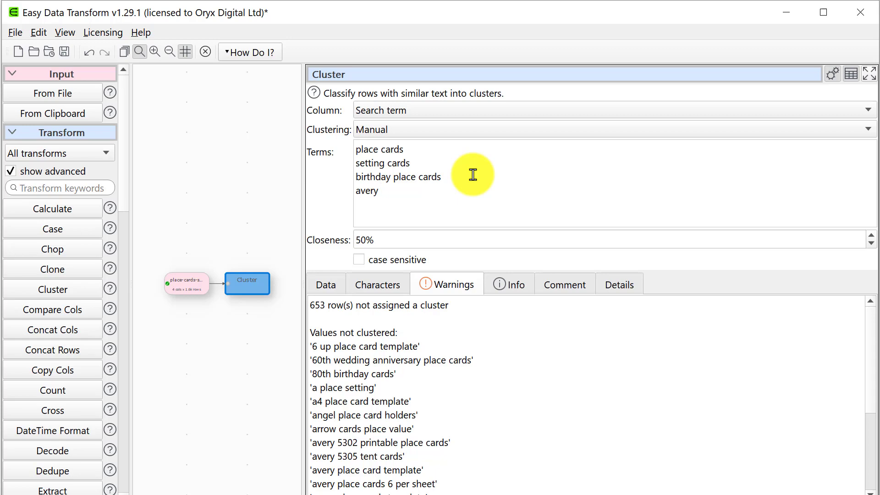
{"action": "type", "text": "place cards"}
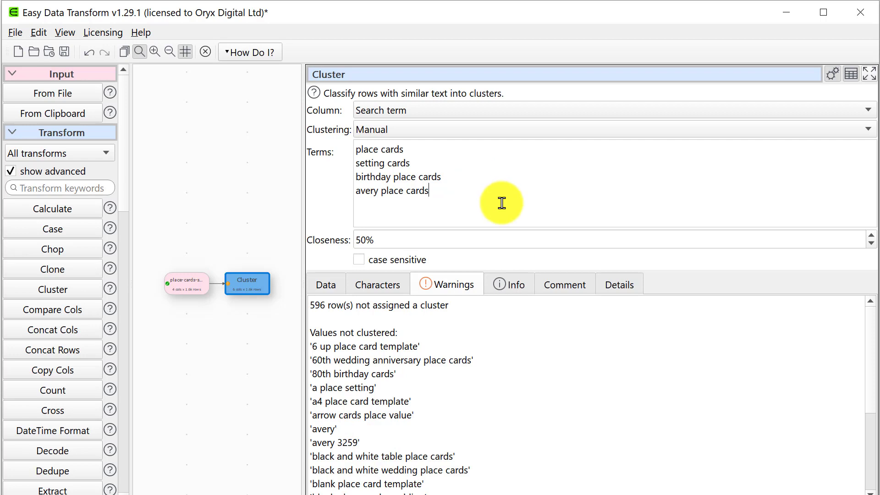
{"action": "left_click", "coordinate": [513, 286]}
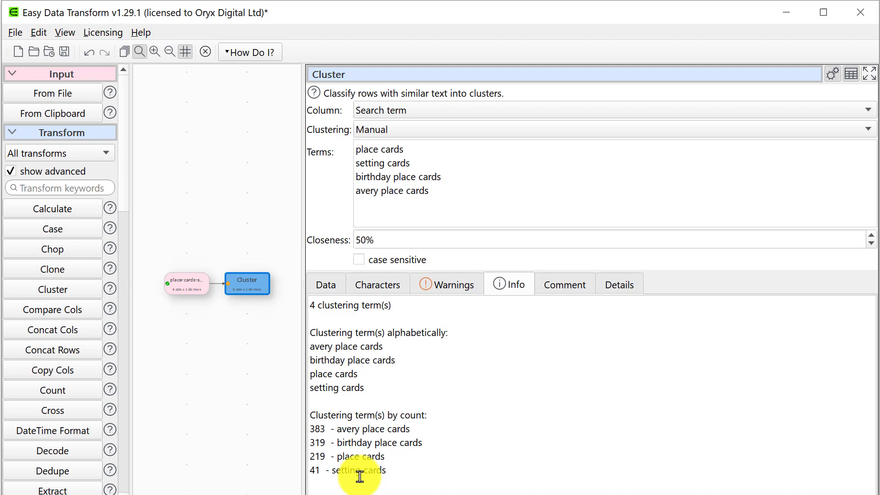
Step: Switch the clustering to Automatic and review its clustering terms, unclustered values and clustered rows
{"action": "left_click", "coordinate": [417, 133]}
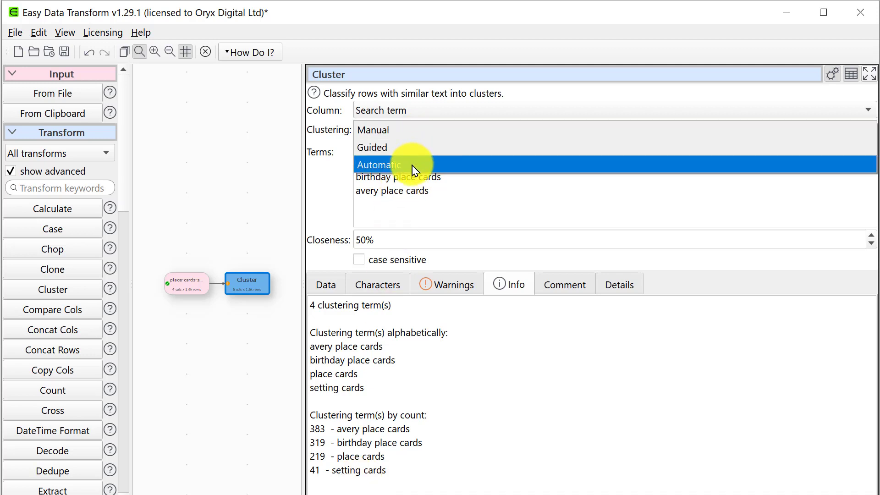
{"action": "left_click", "coordinate": [415, 165]}
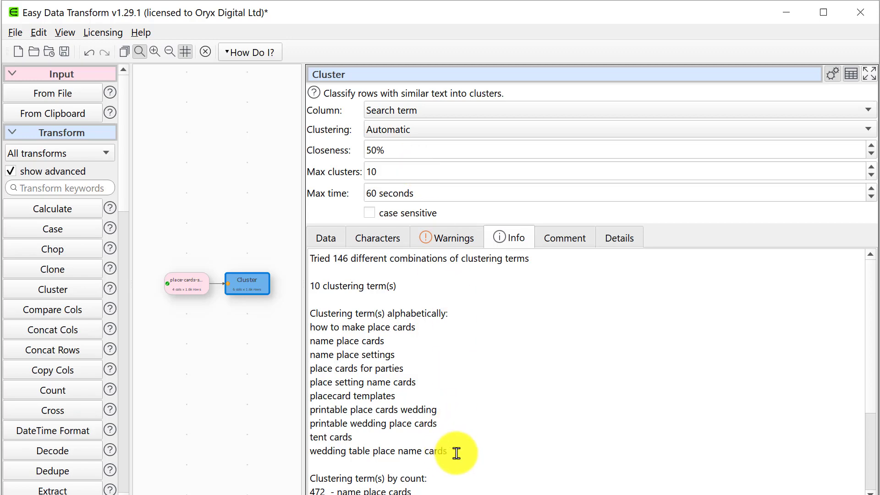
{"action": "scroll", "coordinate": [463, 442], "scroll_direction": "down", "scroll_amount": 3}
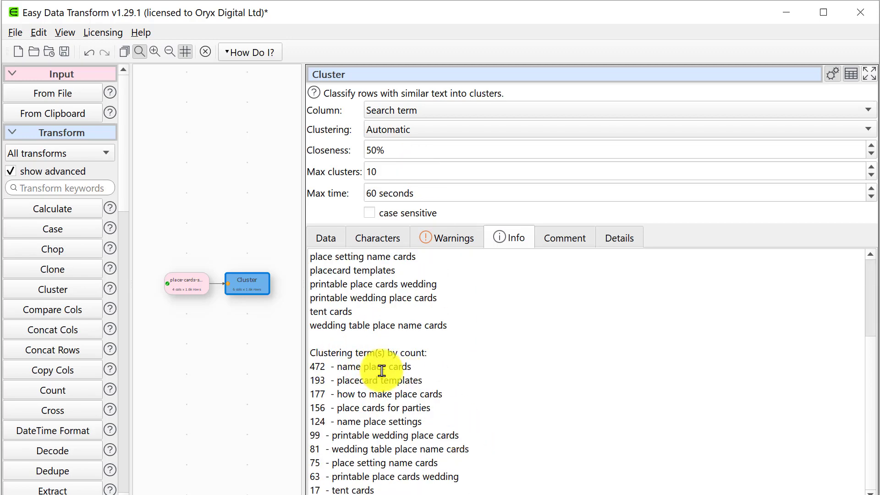
{"action": "left_click", "coordinate": [449, 238]}
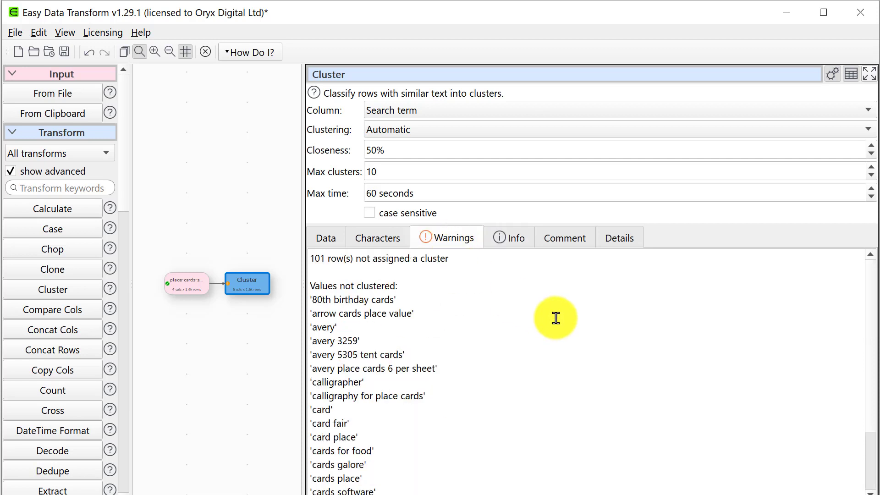
{"action": "scroll", "coordinate": [556, 321], "scroll_direction": "down", "scroll_amount": 2}
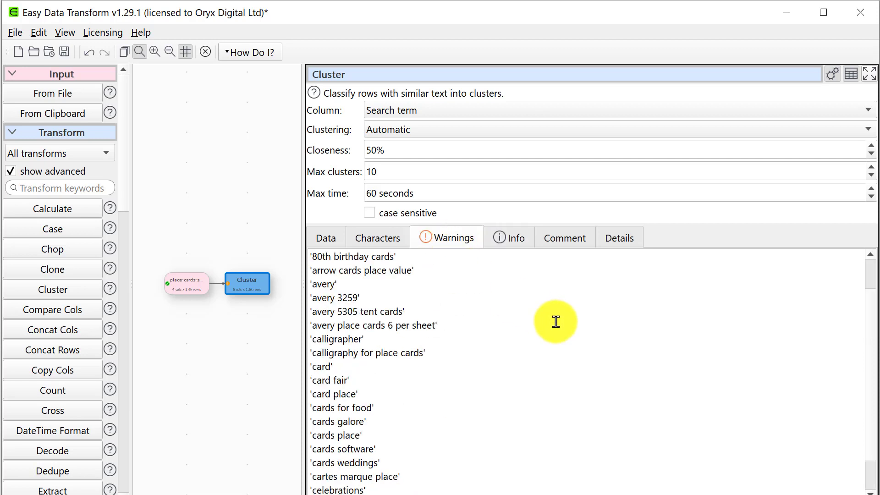
{"action": "left_click", "coordinate": [331, 241]}
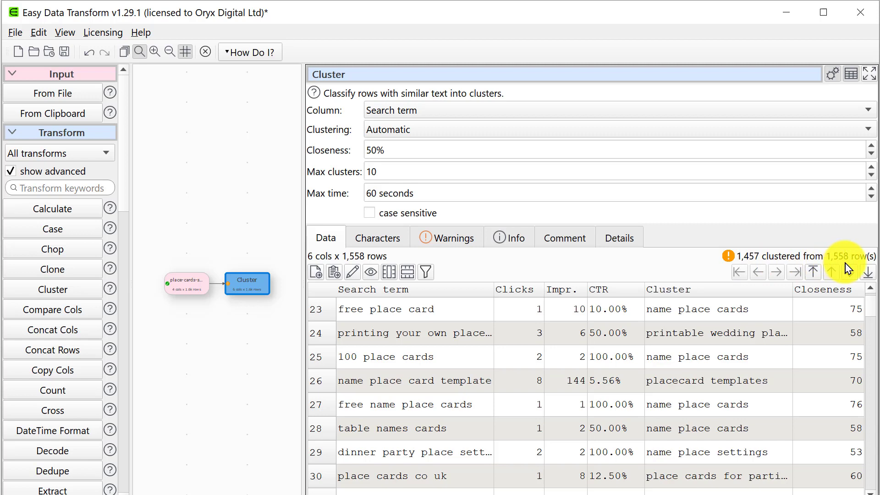
Step: Switch the clustering to Guided and show the information about its clustering terms
{"action": "left_click", "coordinate": [570, 134]}
{"action": "left_click", "coordinate": [573, 115]}
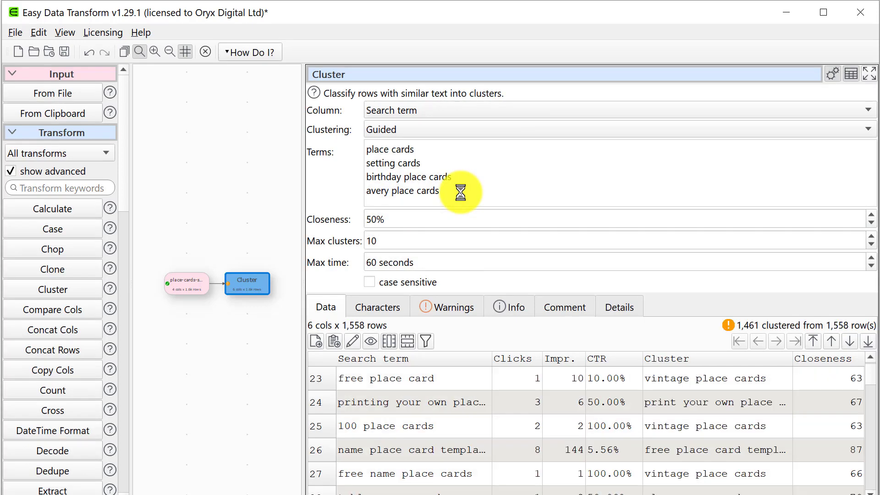
{"action": "left_click", "coordinate": [509, 309]}
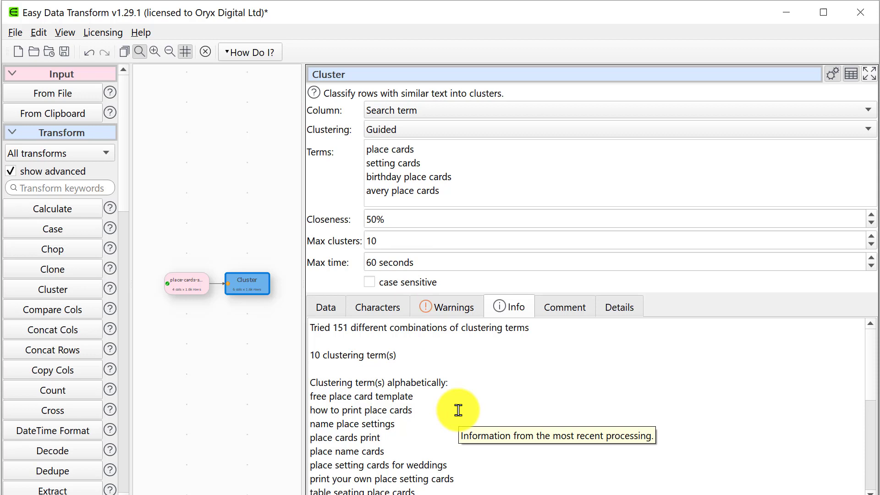
Step: Replace the guided clustering terms with the generated alphabetical list, from "free place card template" to "wedding place card holder"
{"action": "scroll", "coordinate": [458, 410], "scroll_direction": "down", "scroll_amount": 1}
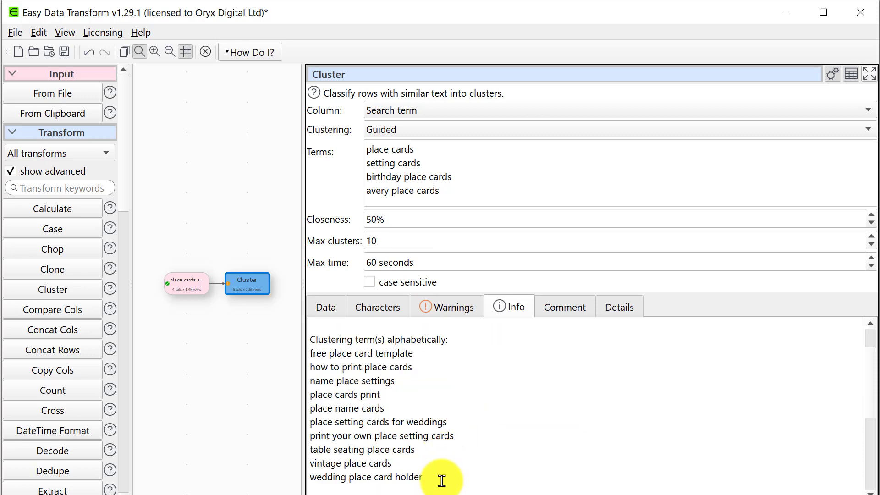
{"action": "left_click_drag", "start_coordinate": [442, 477], "coordinate": [306, 358]}
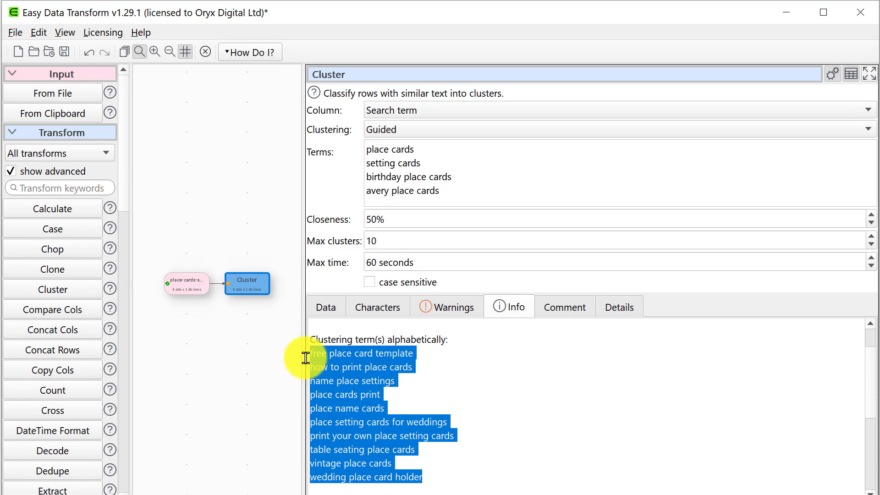
{"action": "key", "text": "ctrl+c"}
{"action": "left_click_drag", "start_coordinate": [472, 192], "coordinate": [353, 142]}
{"action": "key", "text": "ctrl+v"}
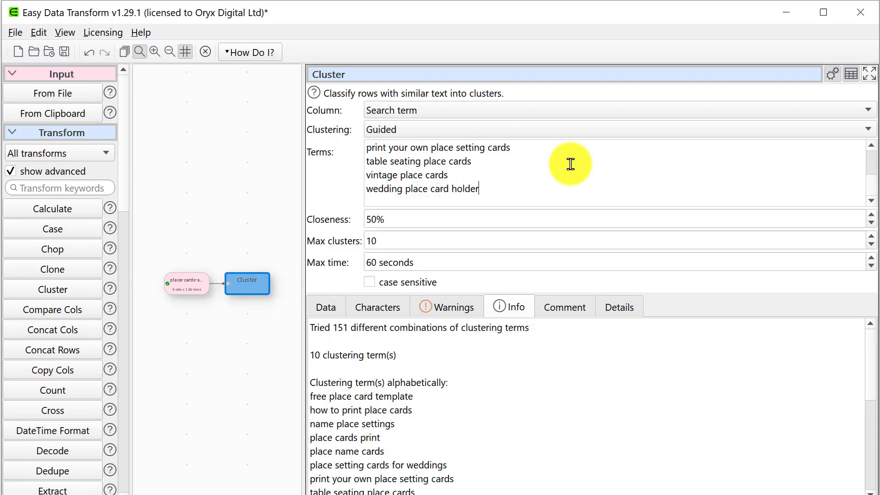
{"action": "scroll", "coordinate": [474, 175], "scroll_direction": "up", "scroll_amount": 1}
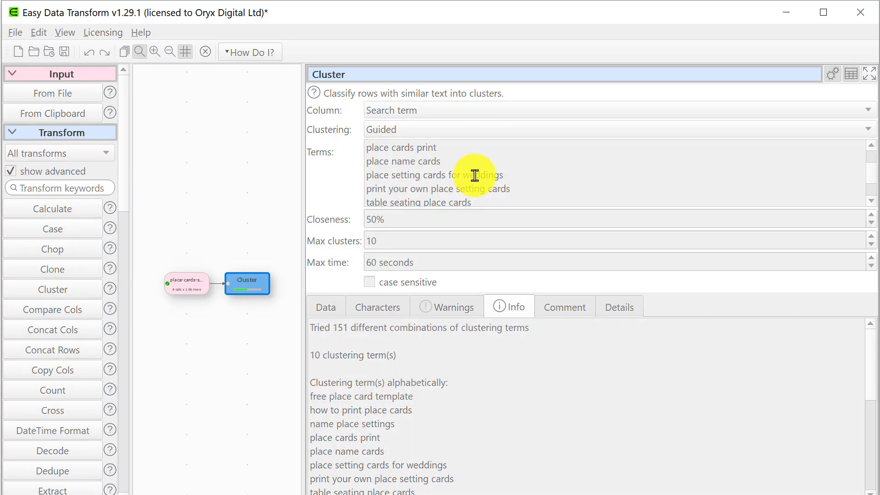
{"action": "scroll", "coordinate": [463, 175], "scroll_direction": "up", "scroll_amount": 1}
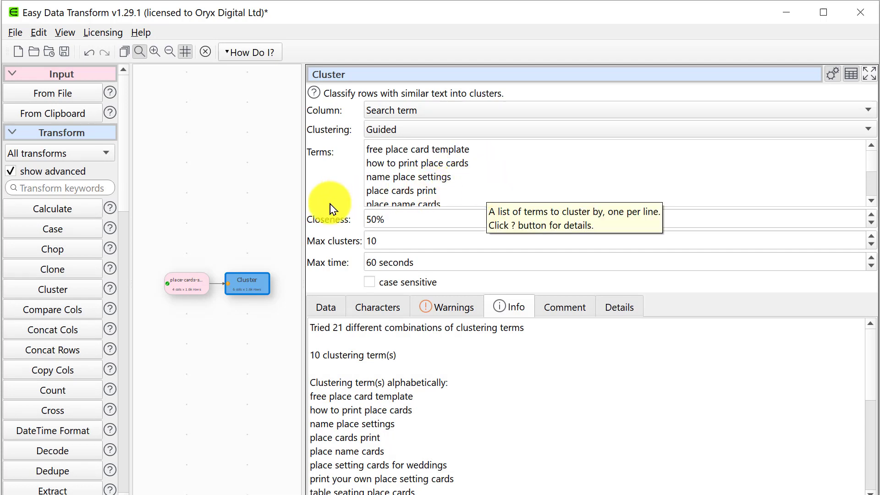
Step: Resize the Cluster details and examine the Cluster and Closeness columns of the resulting data
{"action": "left_click_drag", "start_coordinate": [304, 220], "coordinate": [577, 217]}
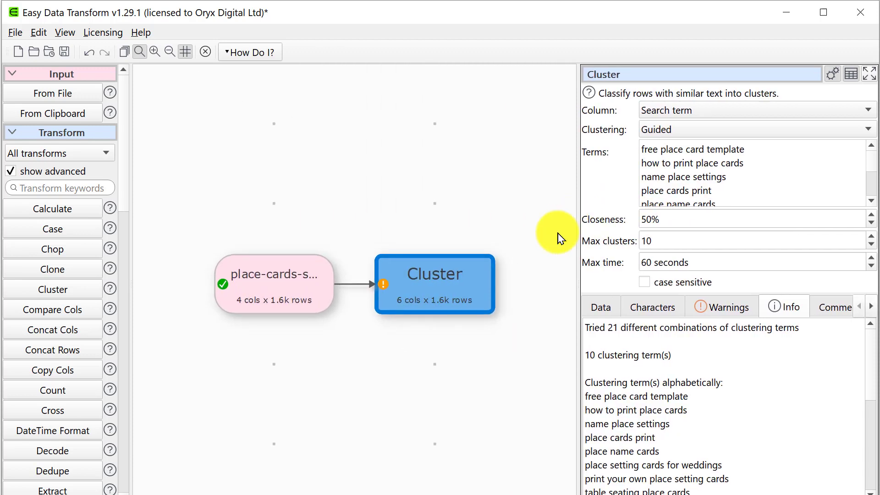
{"action": "left_click", "coordinate": [600, 309]}
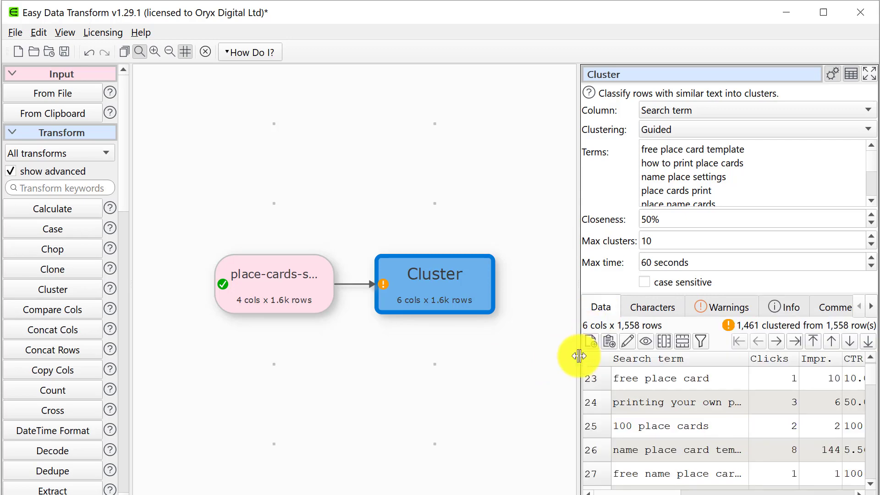
{"action": "left_click_drag", "start_coordinate": [576, 356], "coordinate": [463, 356]}
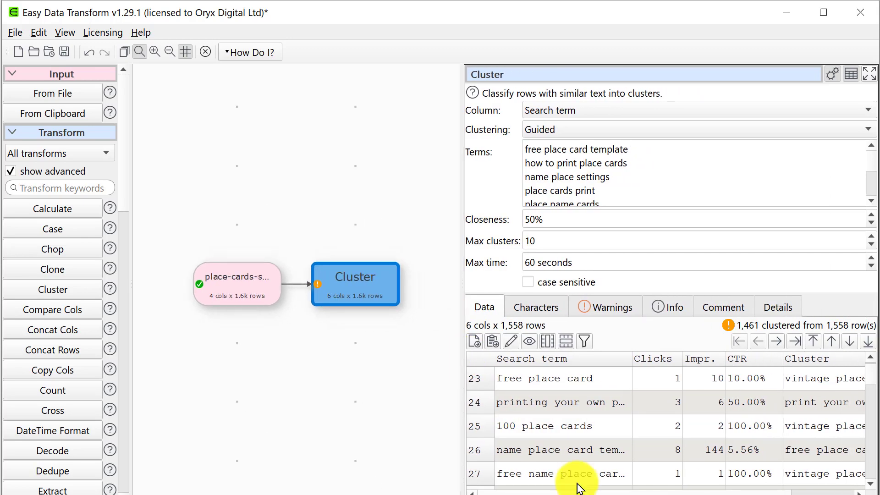
{"action": "left_click_drag", "start_coordinate": [722, 493], "coordinate": [845, 494]}
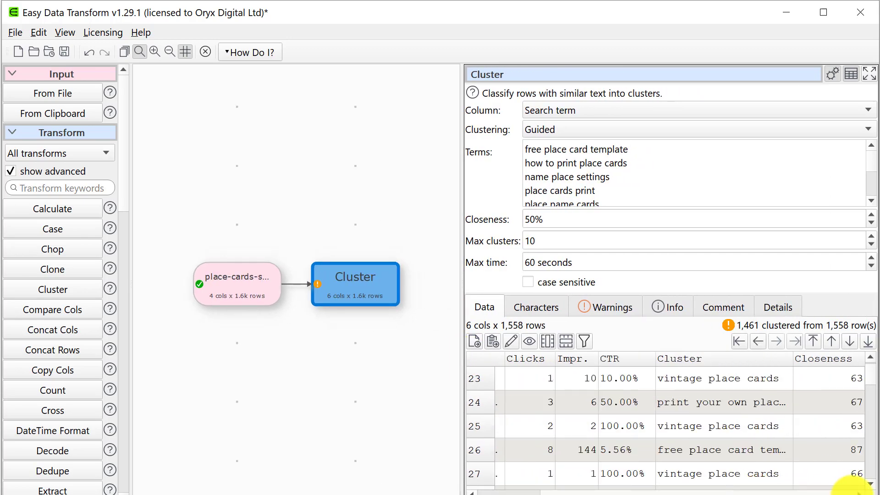
Step: Add a Filter transform after the Cluster transform and set it to remove matching rows
{"action": "left_click_drag", "start_coordinate": [870, 368], "coordinate": [874, 392]}
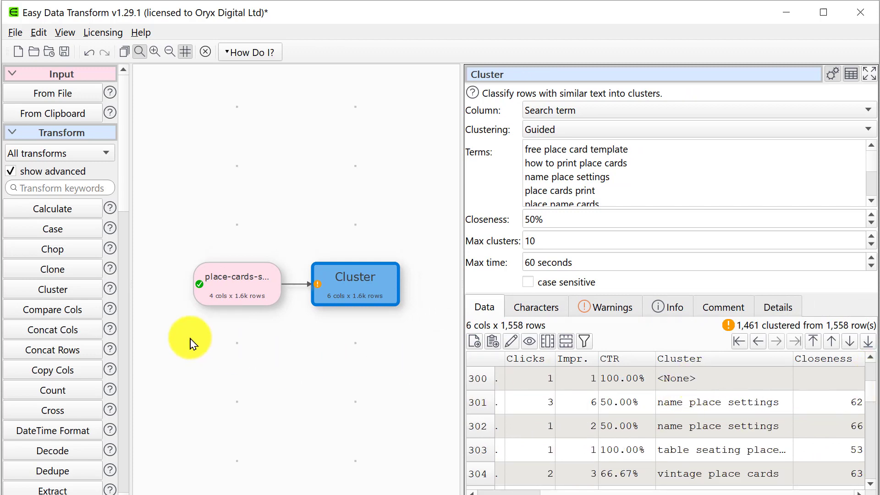
{"action": "scroll", "coordinate": [84, 419], "scroll_direction": "down", "scroll_amount": 2}
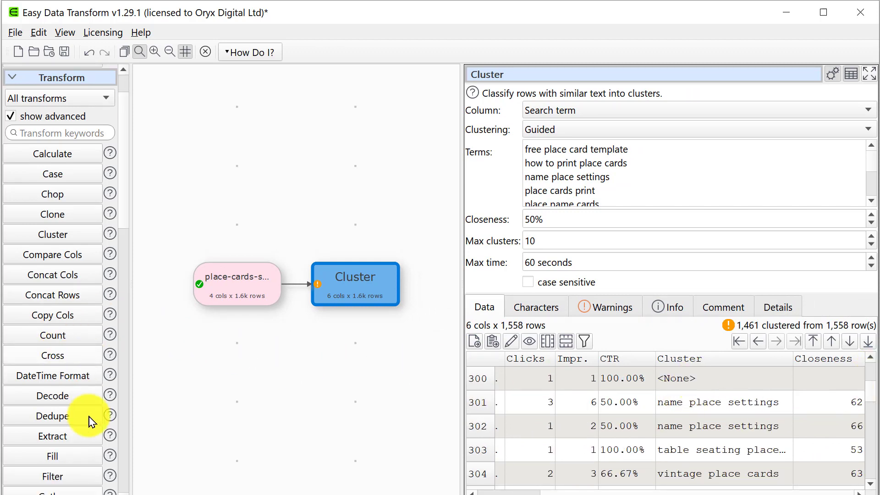
{"action": "left_click", "coordinate": [72, 477]}
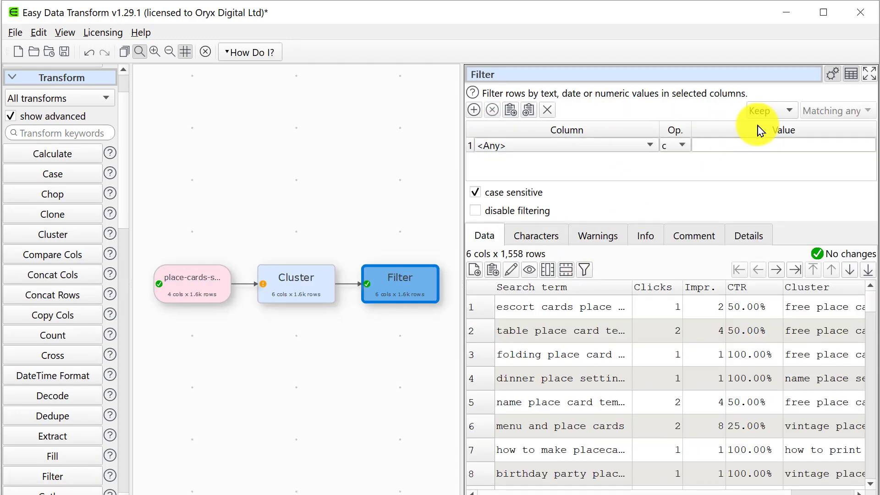
{"action": "left_click", "coordinate": [769, 111]}
{"action": "left_click", "coordinate": [770, 122]}
Step: Define the filter criterion as the Cluster column being equal to <None>
{"action": "left_click", "coordinate": [595, 146]}
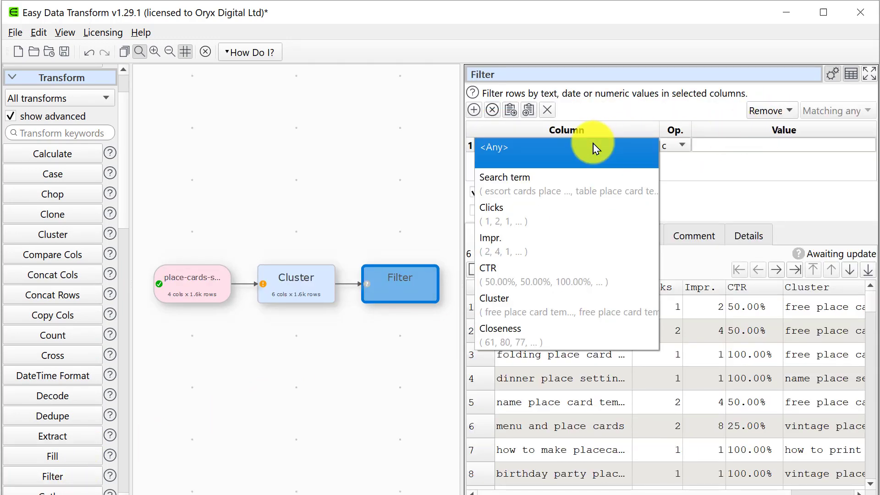
{"action": "left_click", "coordinate": [559, 309]}
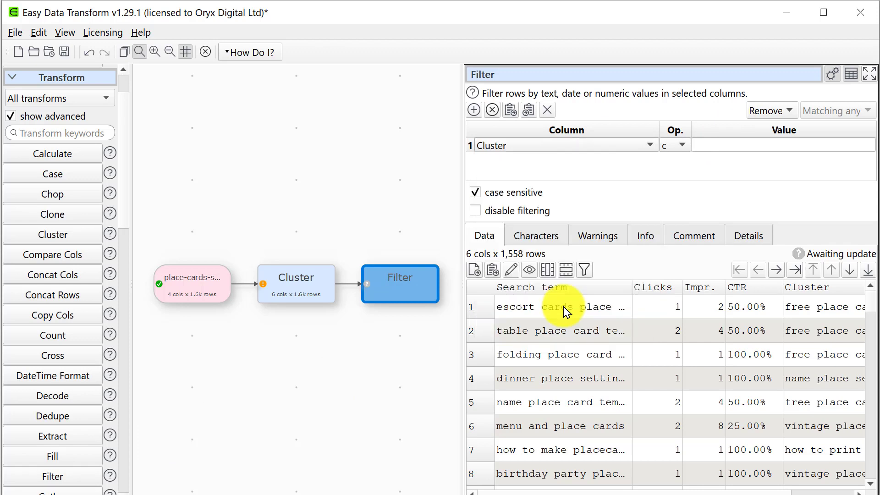
{"action": "left_click", "coordinate": [676, 146]}
{"action": "left_click", "coordinate": [687, 157]}
{"action": "left_click", "coordinate": [717, 147]}
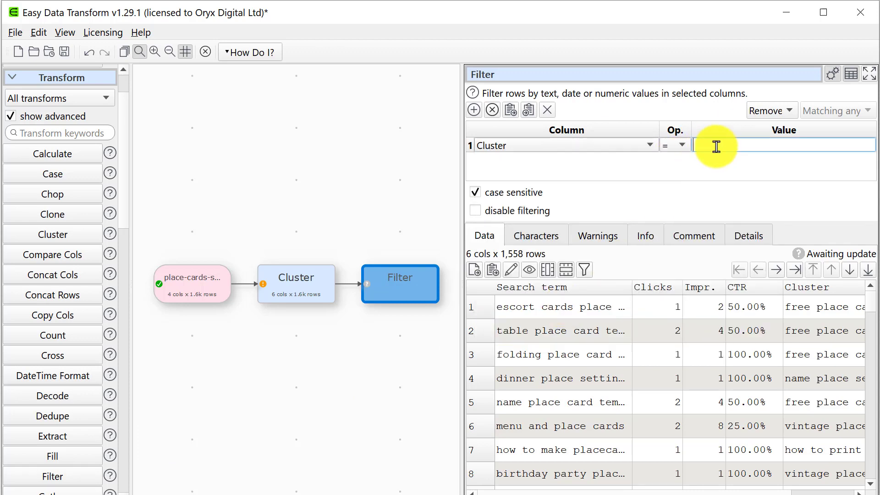
{"action": "type", "text": "<None>"}
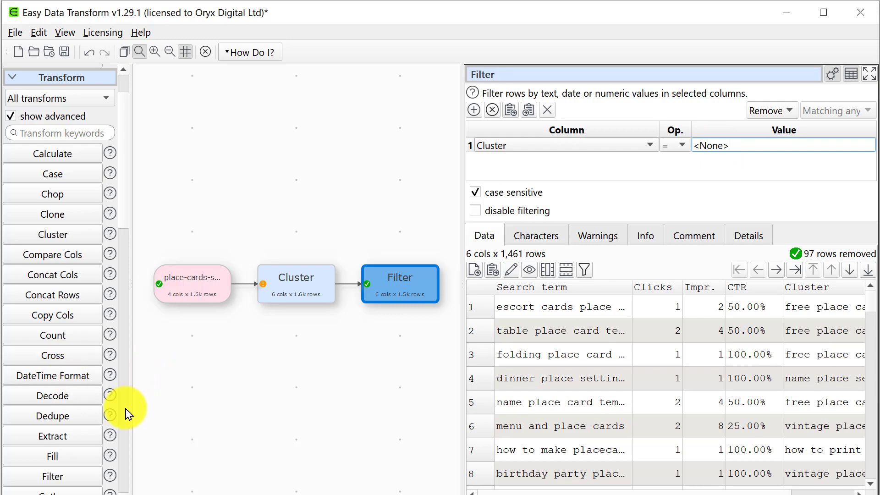
Step: Add a Sort transform after the Filter that orders the rows by the Cluster column, and check the rows from the start
{"action": "scroll", "coordinate": [127, 414], "scroll_direction": "down", "scroll_amount": 10}
{"action": "scroll", "coordinate": [127, 414], "scroll_direction": "down", "scroll_amount": 7}
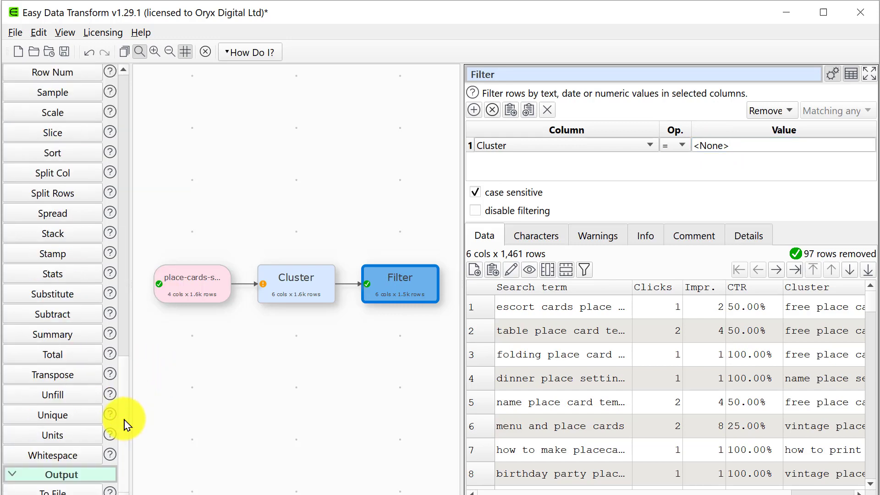
{"action": "left_click", "coordinate": [33, 153]}
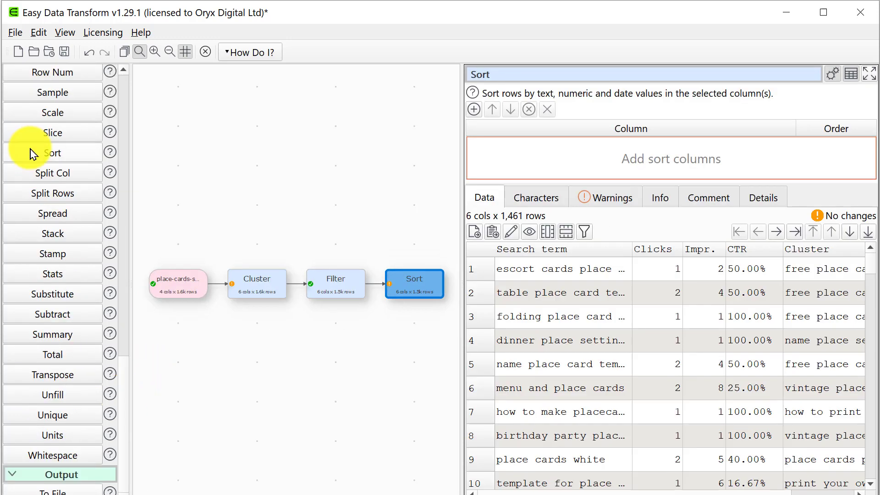
{"action": "left_click", "coordinate": [473, 109]}
{"action": "left_click", "coordinate": [531, 145]}
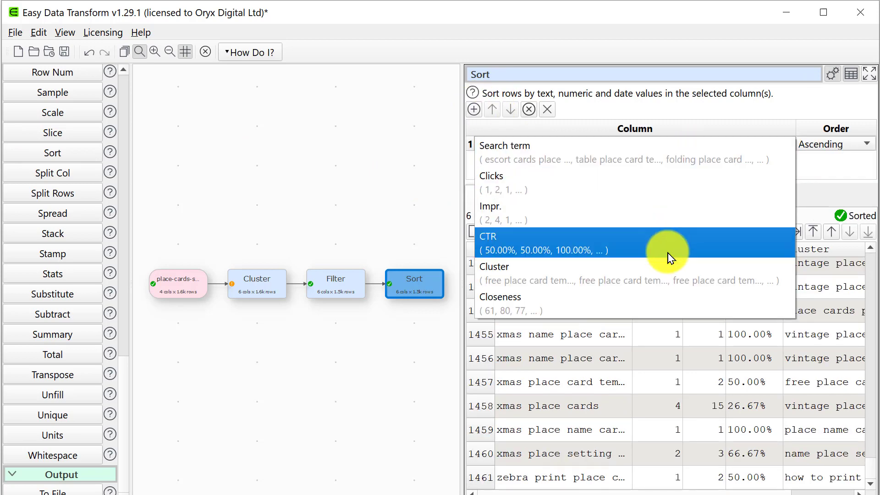
{"action": "left_click", "coordinate": [663, 275]}
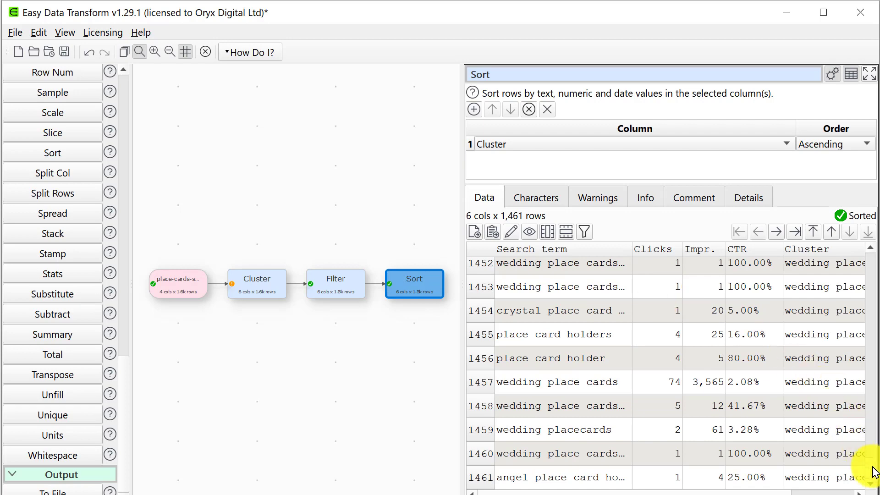
{"action": "left_click_drag", "start_coordinate": [869, 477], "coordinate": [879, 241]}
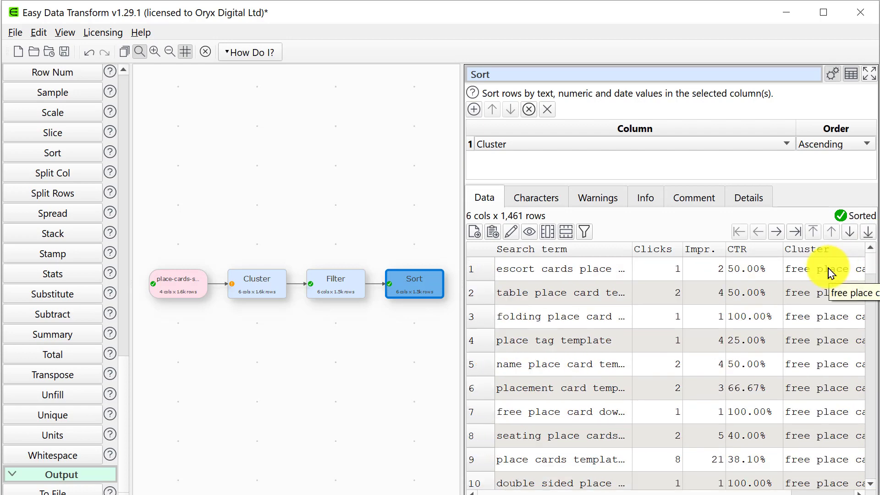
Step: Output the sorted data to the Desktop as the delimited text file output1.csv and open that file in Excel
{"action": "left_click", "coordinate": [43, 491]}
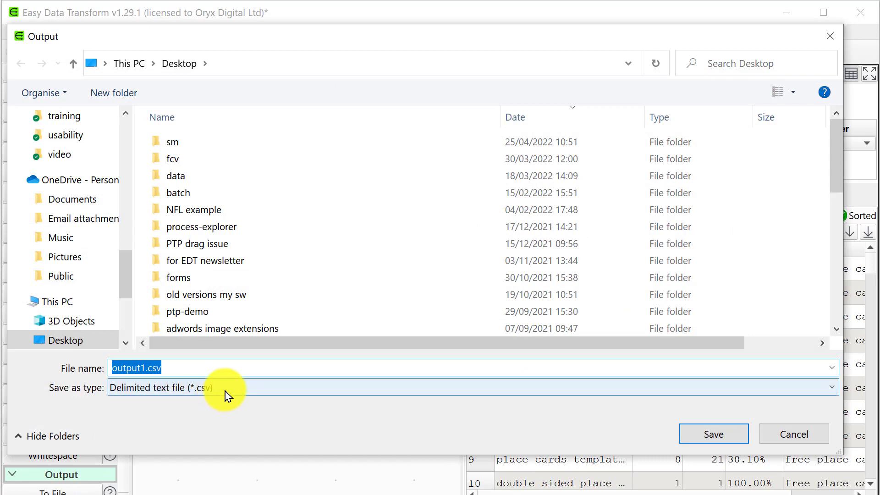
{"action": "left_click", "coordinate": [705, 434]}
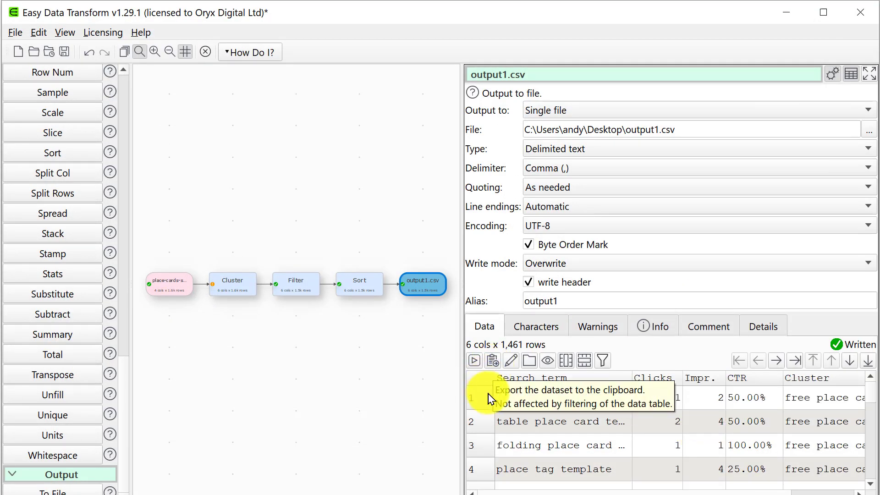
{"action": "left_click", "coordinate": [509, 361]}
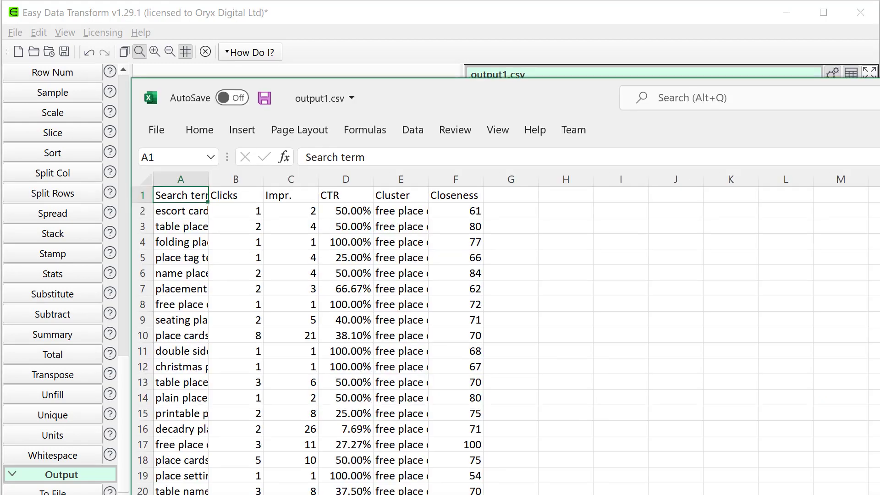